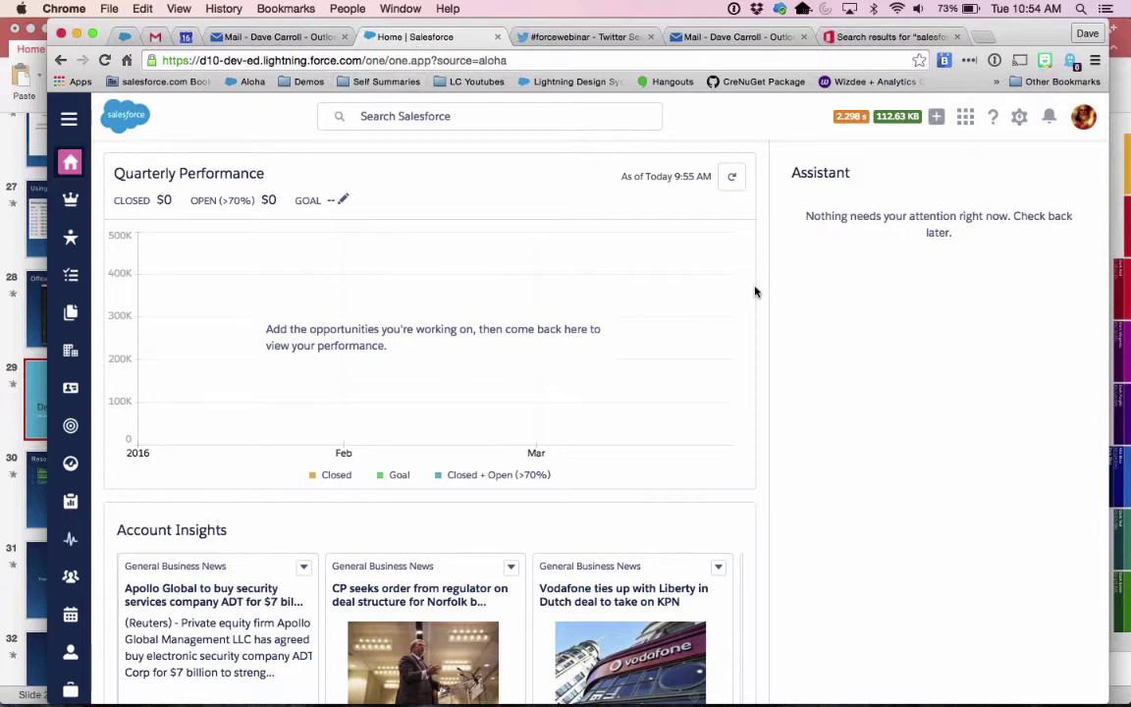
Launch the House Explorer app from the App Launcher.
click(966, 118)
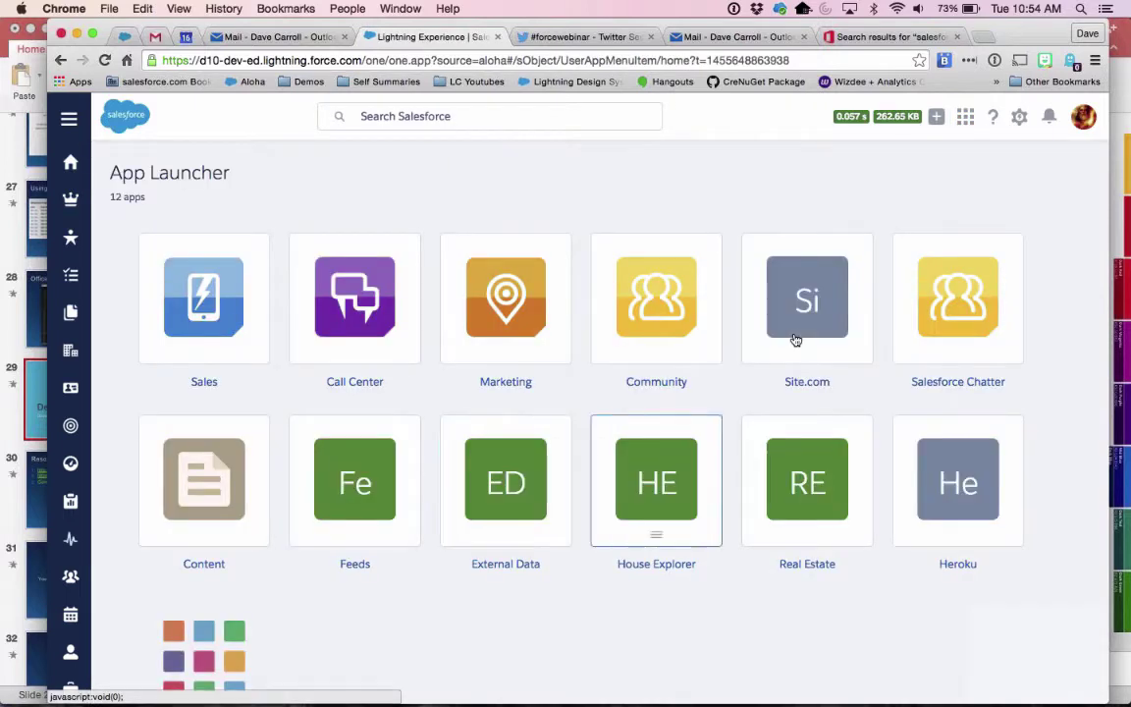
click(609, 486)
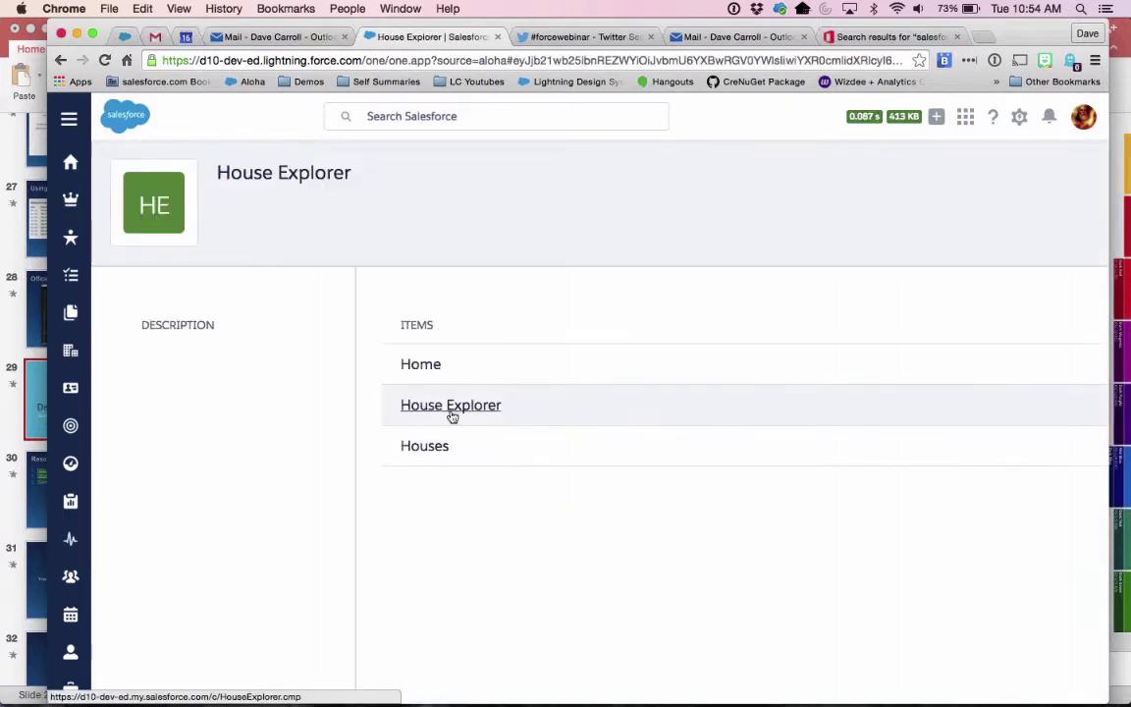
Open the My Properties gallery, filter Likes to 4–8, then widen it back to 0–10.
click(450, 412)
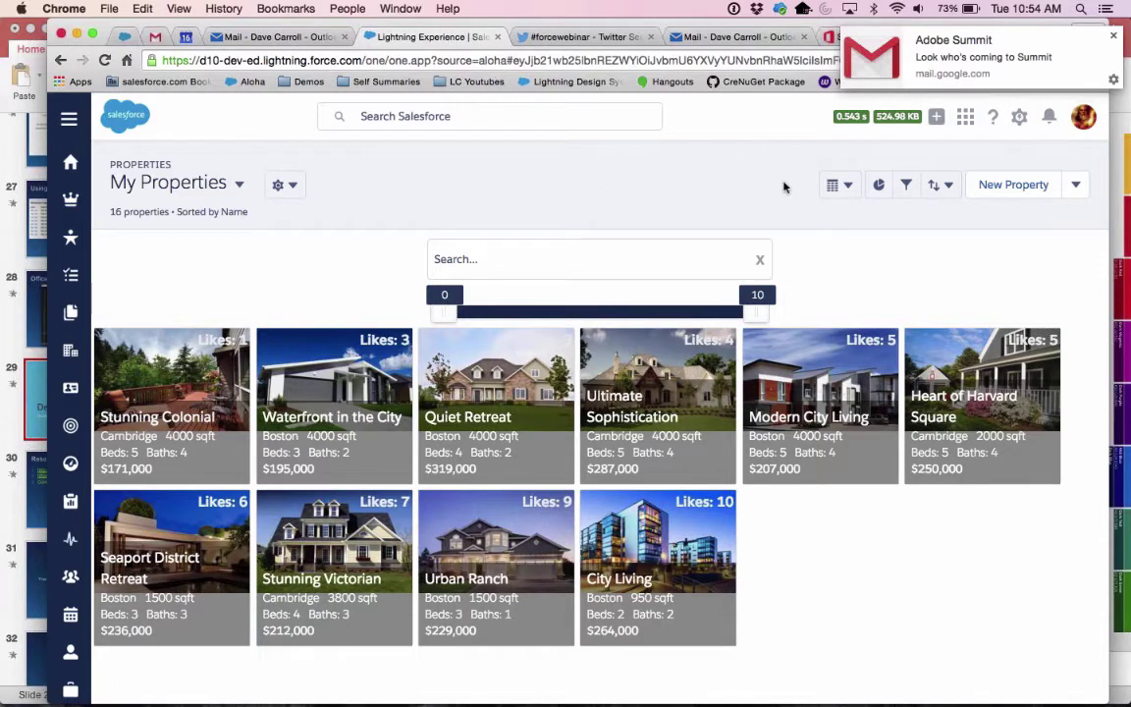
click(585, 268)
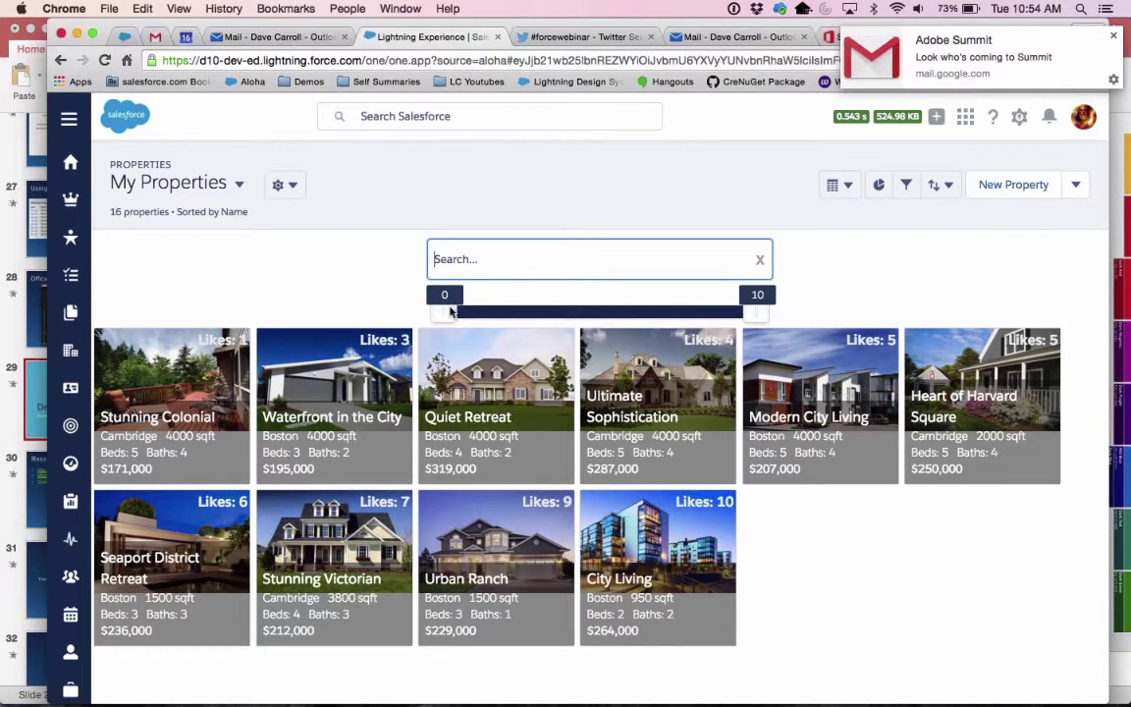
drag(450, 311, 569, 312)
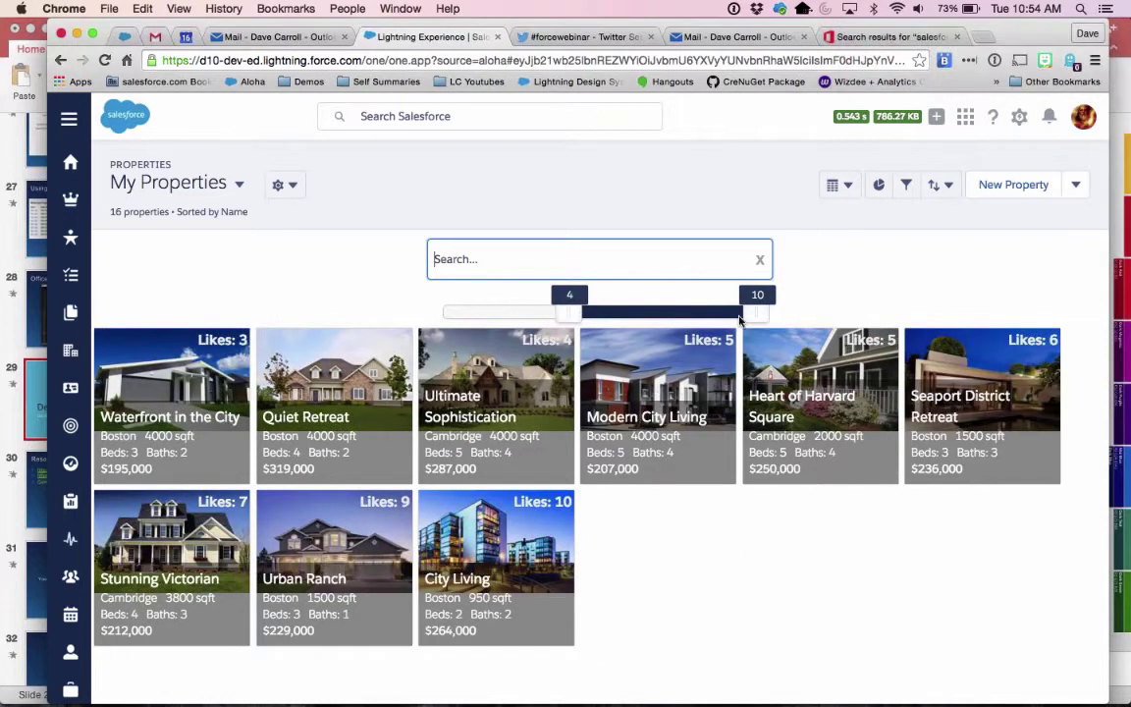
drag(761, 315, 694, 314)
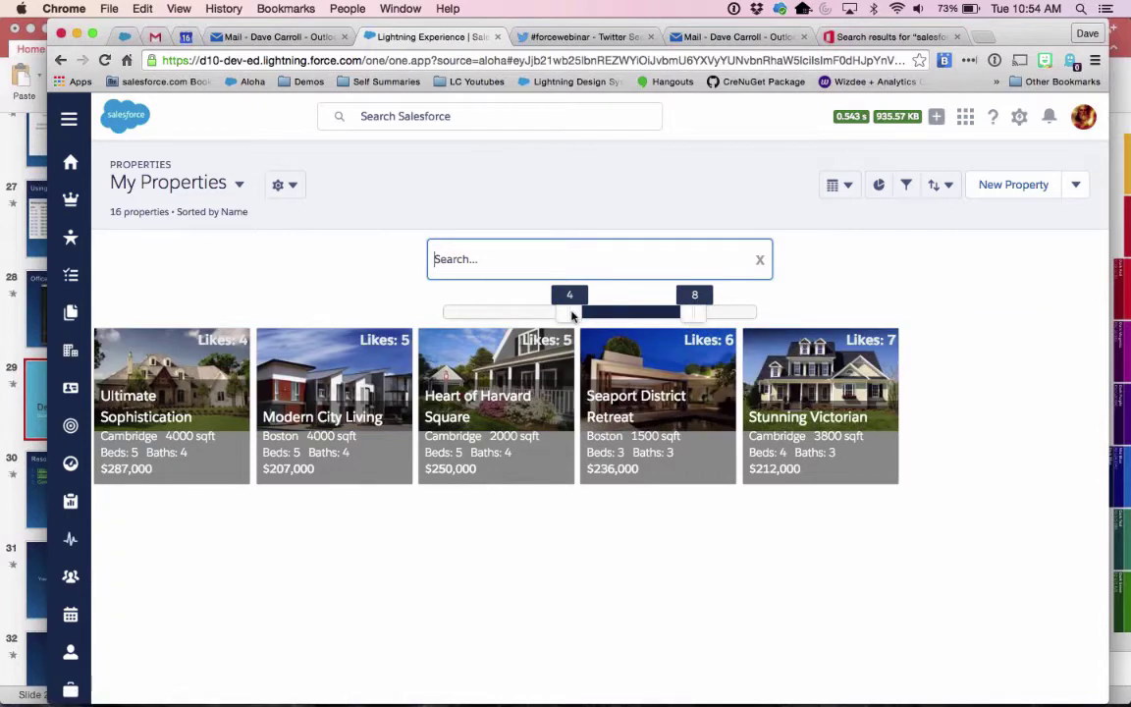
drag(572, 312, 442, 313)
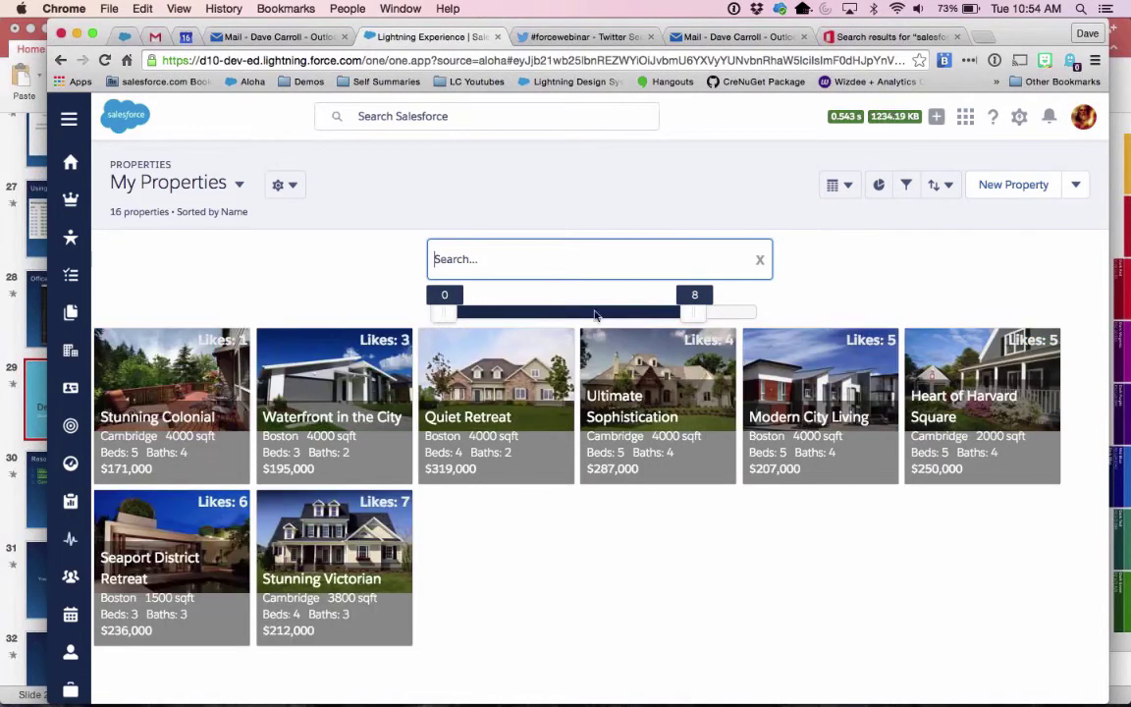
drag(691, 312, 758, 315)
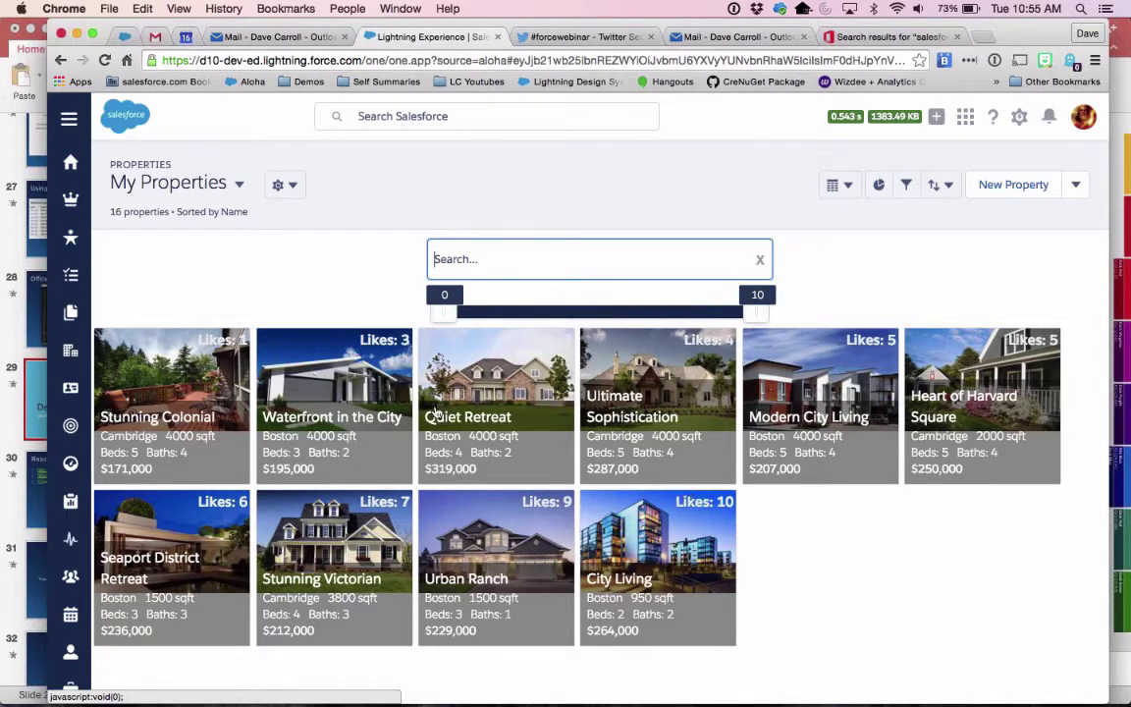
Open the Quiet Retreat record and review its details and Property Activities timeline.
click(445, 334)
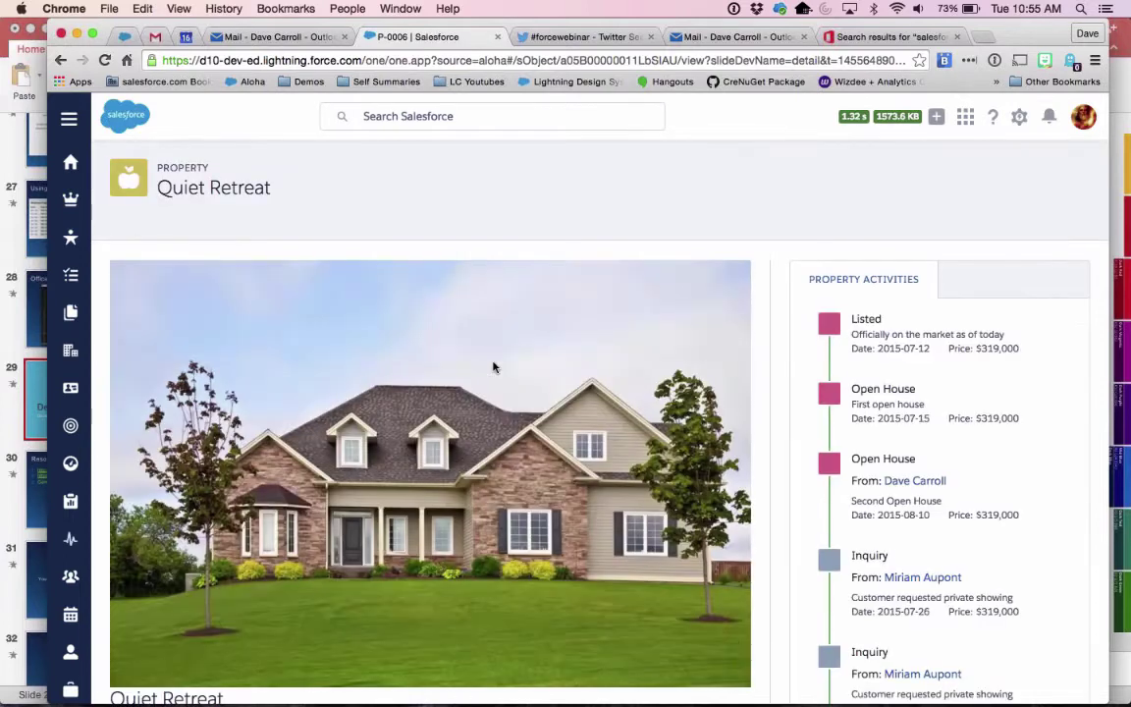
scroll(538, 344, down, 3)
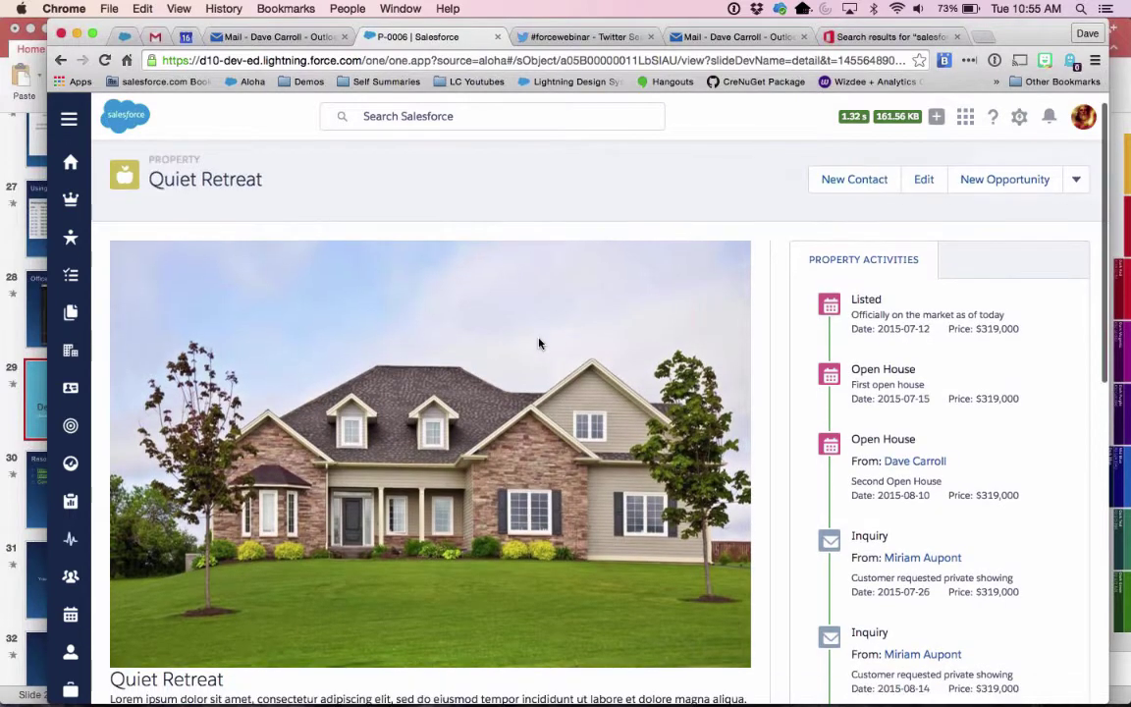
scroll(538, 344, down, 2)
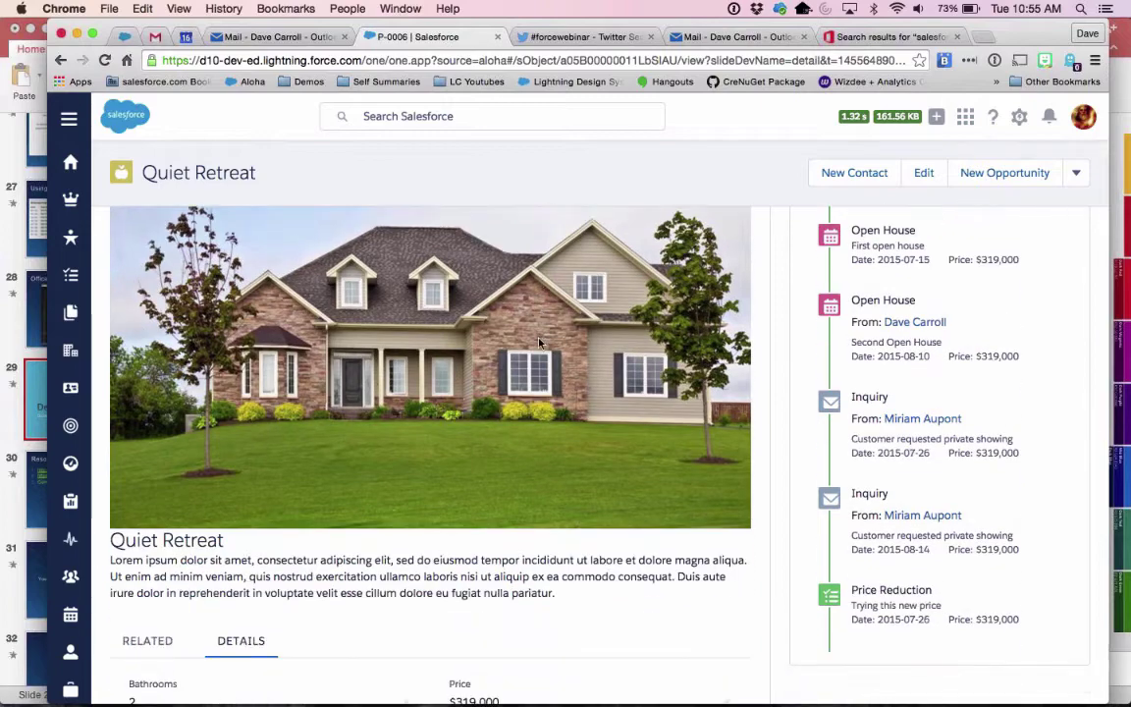
scroll(538, 343, up, 5)
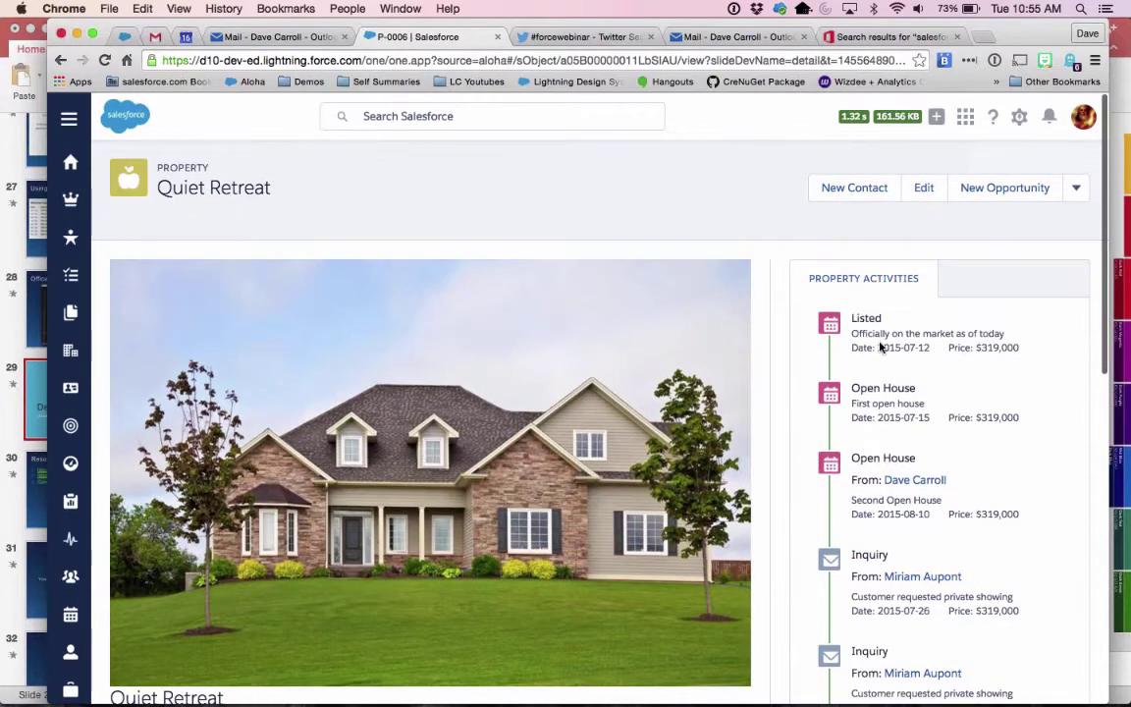
scroll(881, 347, down, 4)
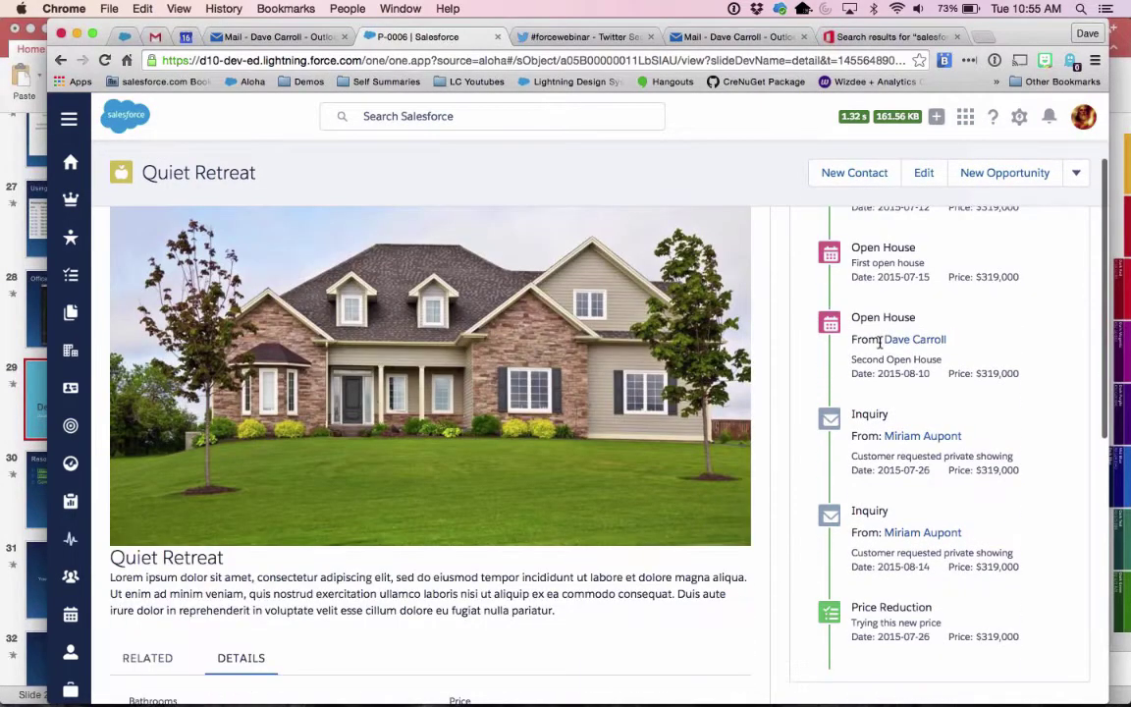
scroll(880, 341, down, 2)
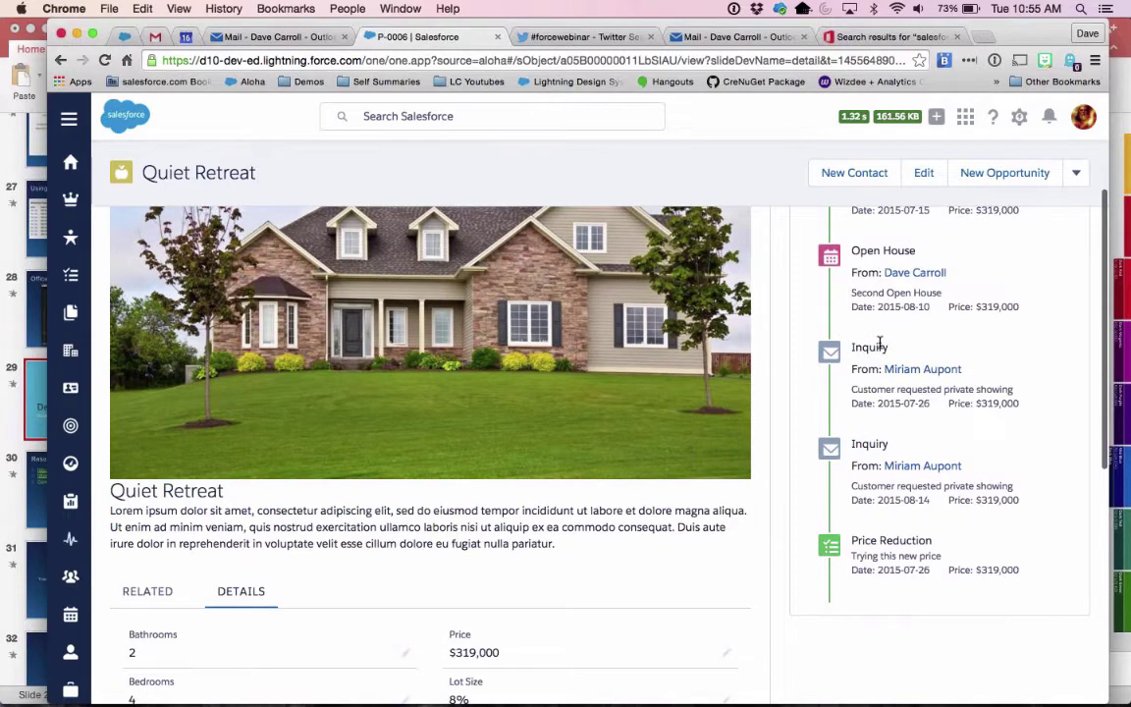
scroll(880, 342, up, 5)
scroll(880, 353, down, 3)
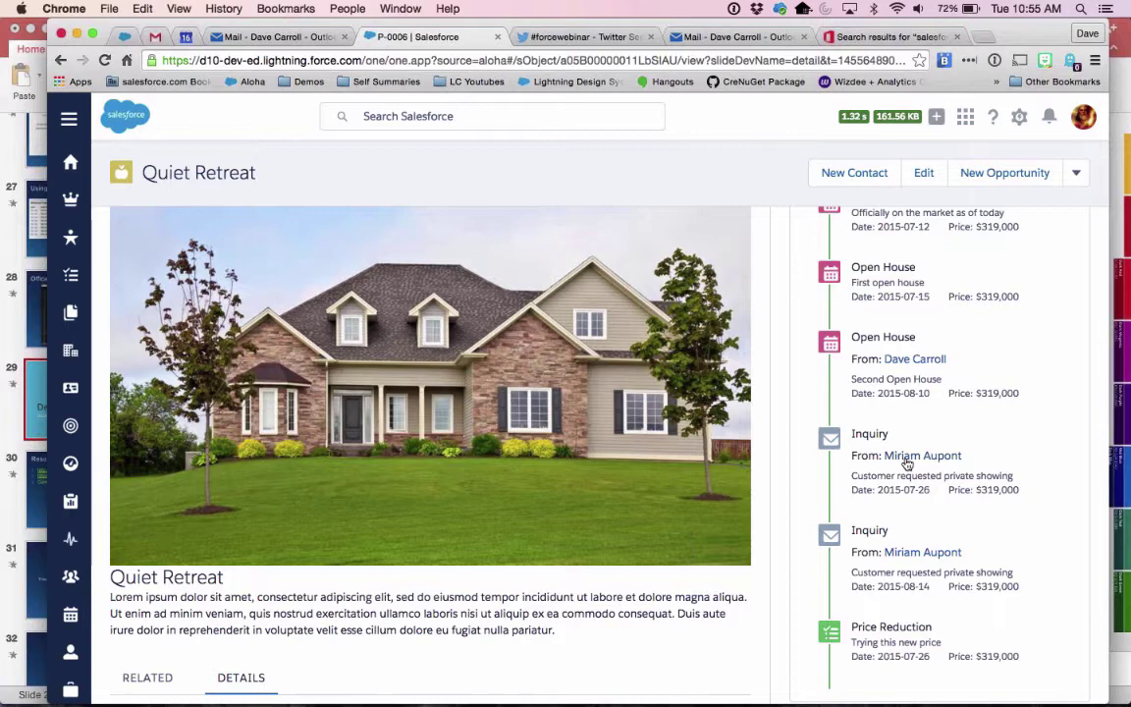
Open the inquiring contact's record with their liked properties, then switch to Outlook Mail.
click(908, 456)
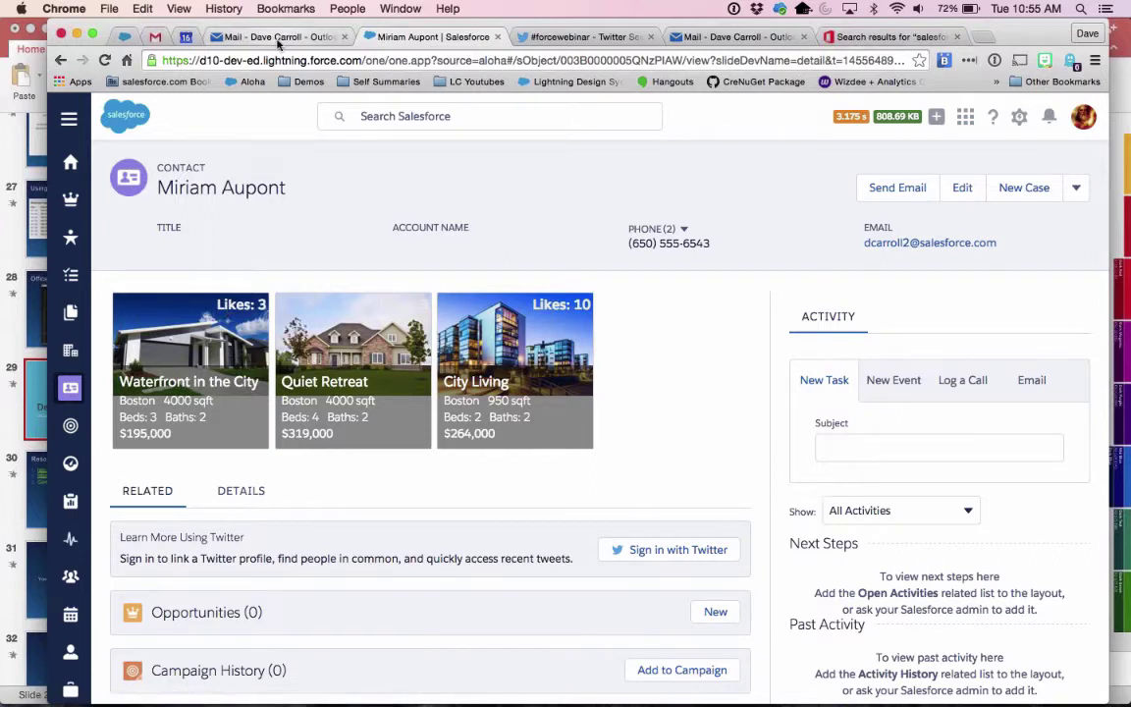
click(279, 37)
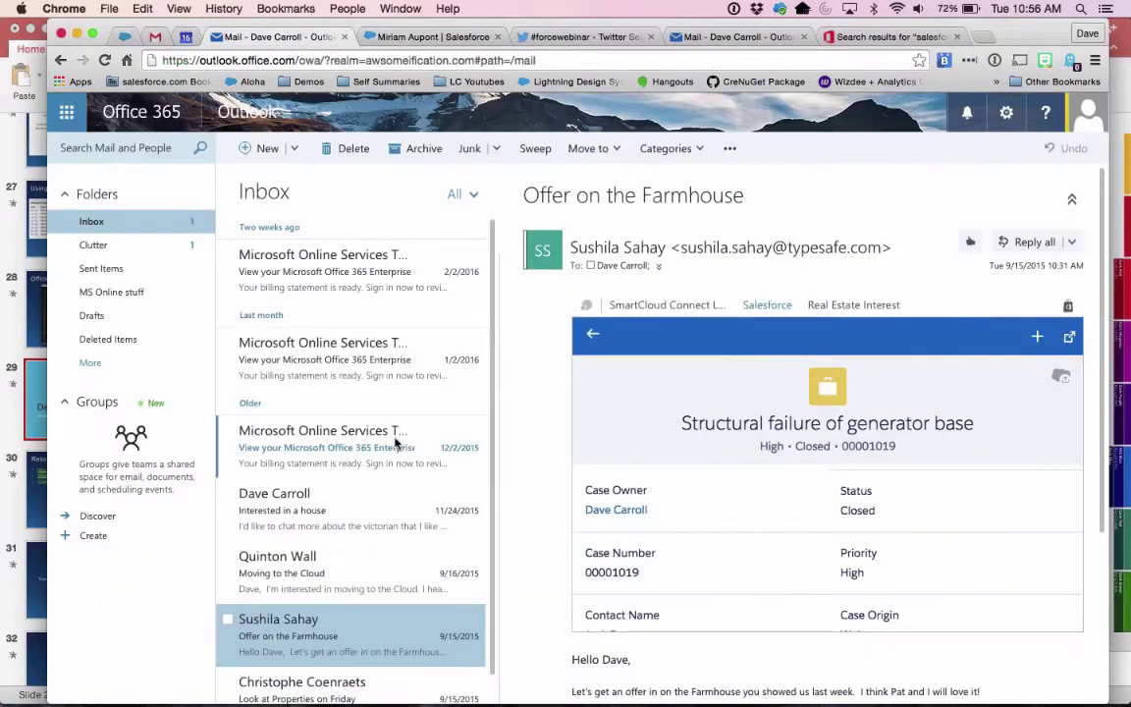
List the Farmhouse offer sender's liked houses: Stunning Colonial and Waterfront in the City.
click(860, 309)
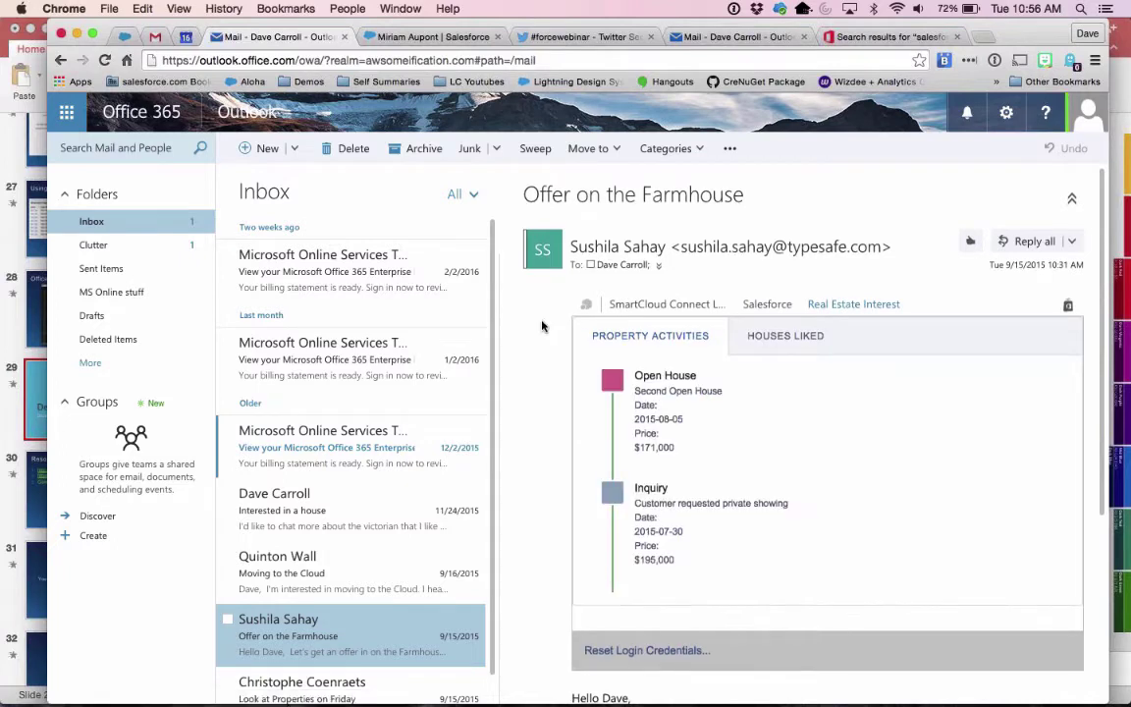
scroll(559, 327, down, 1)
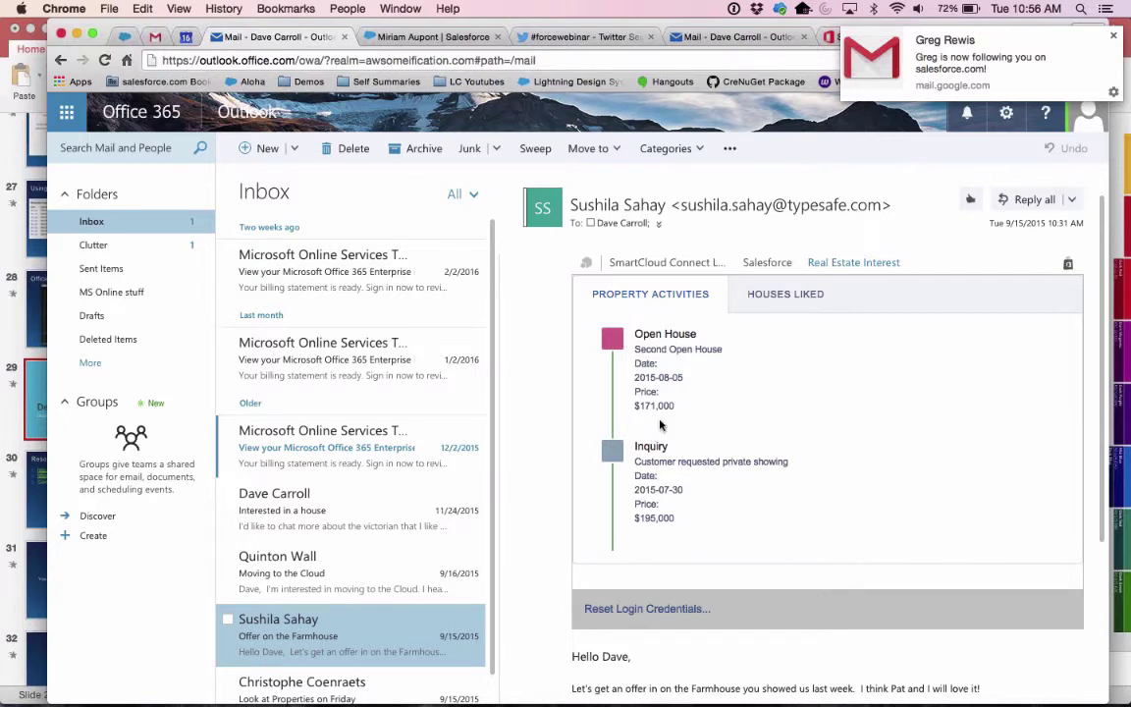
click(776, 297)
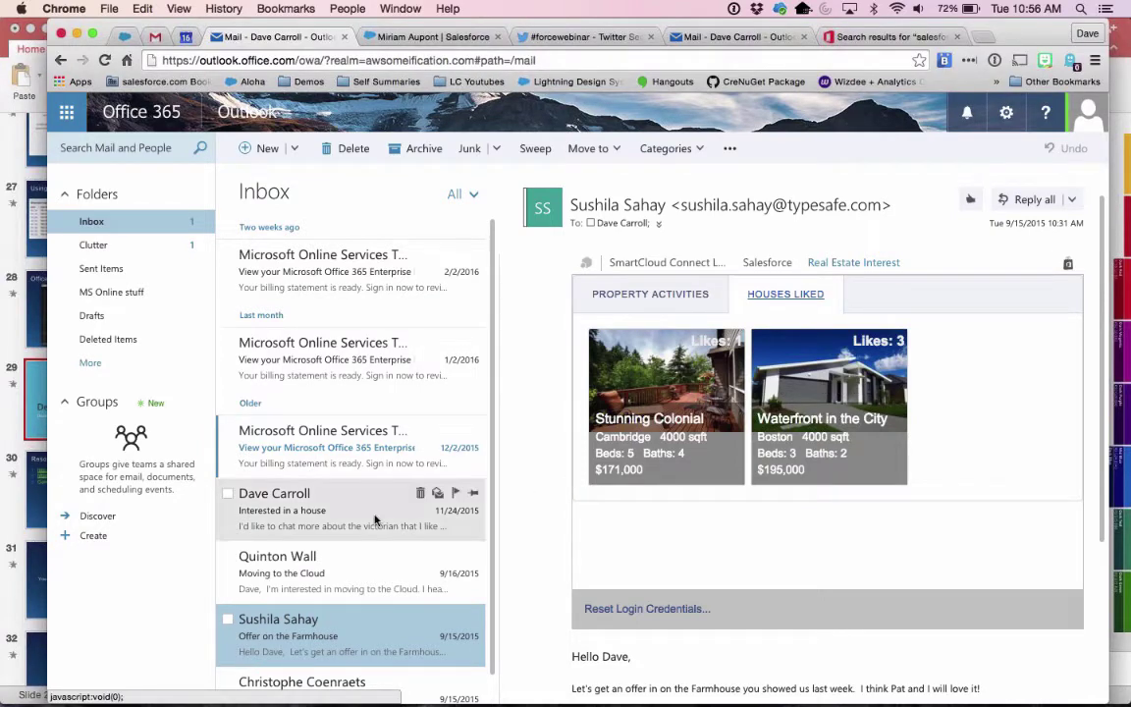
Show the four liked houses for the 'Interested in a house' email, then narrow the browser window.
click(324, 513)
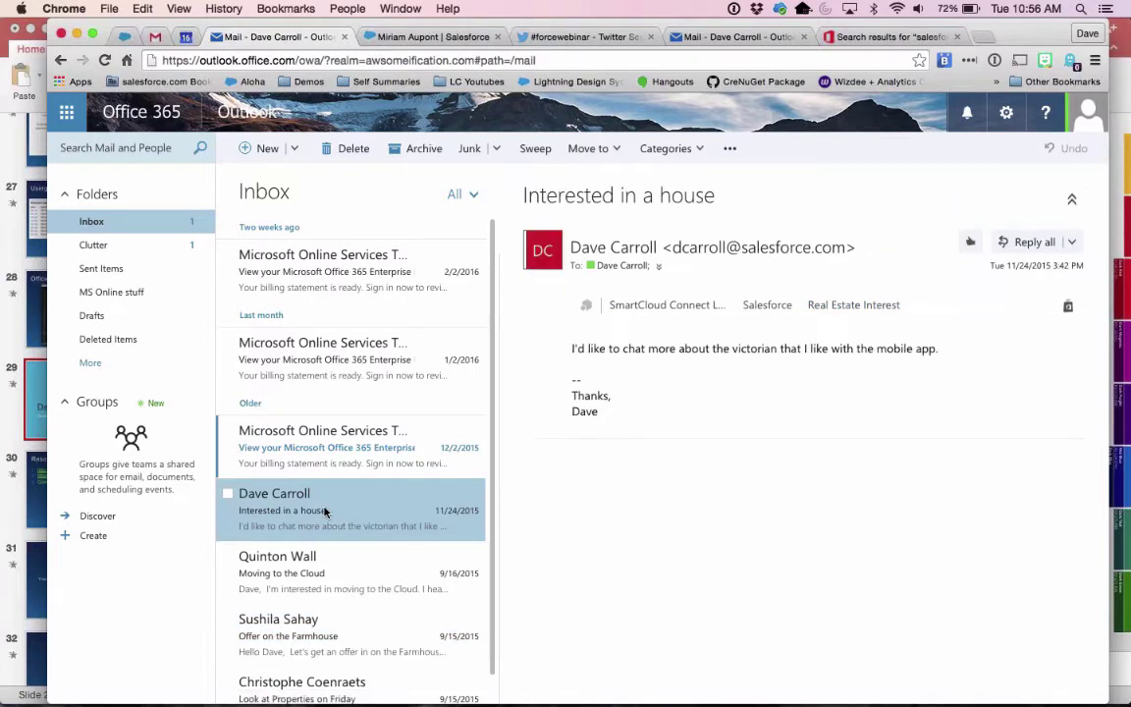
click(828, 306)
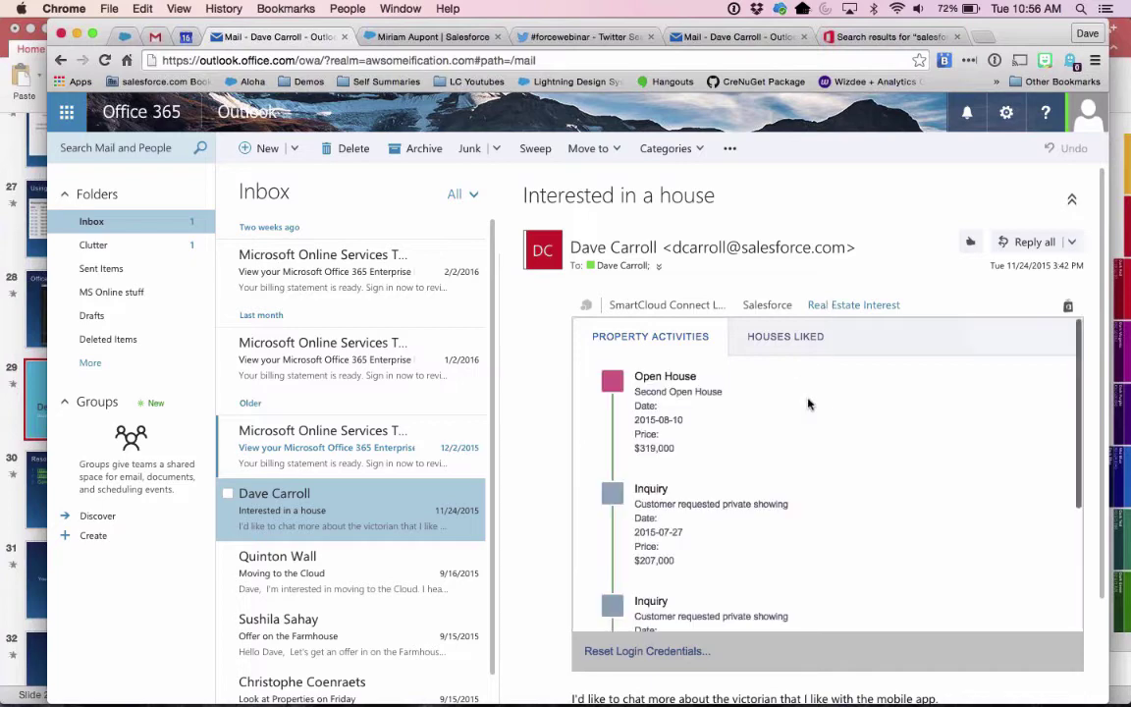
scroll(810, 397, down, 3)
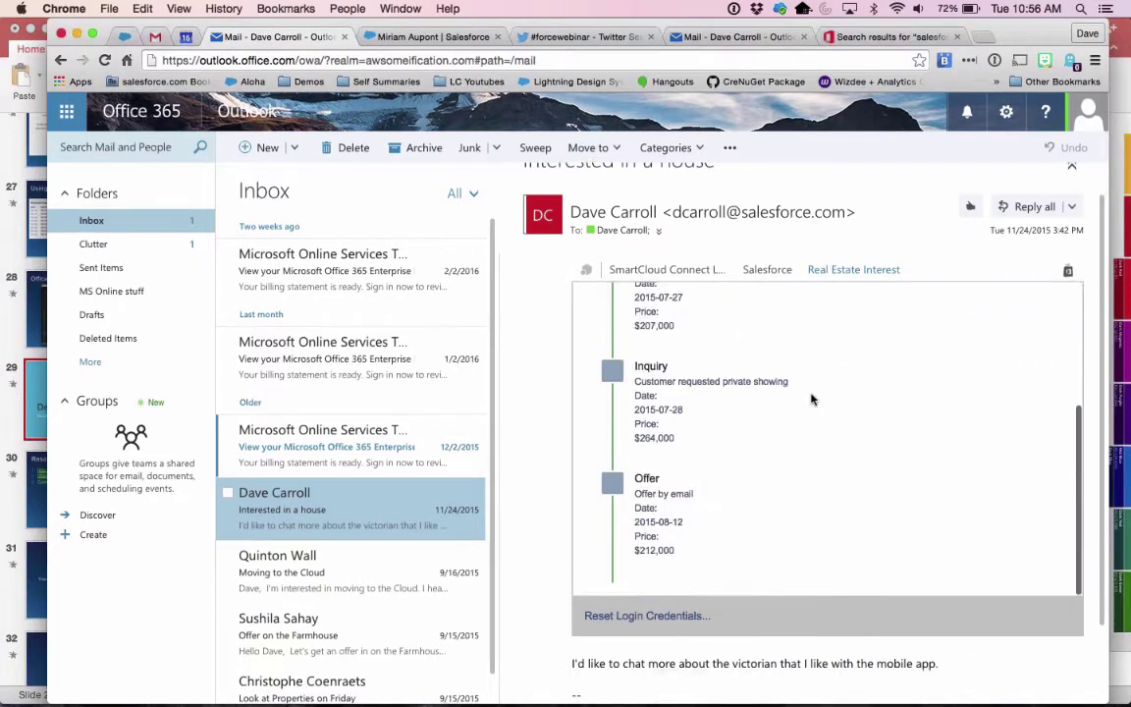
scroll(808, 373, up, 3)
click(803, 342)
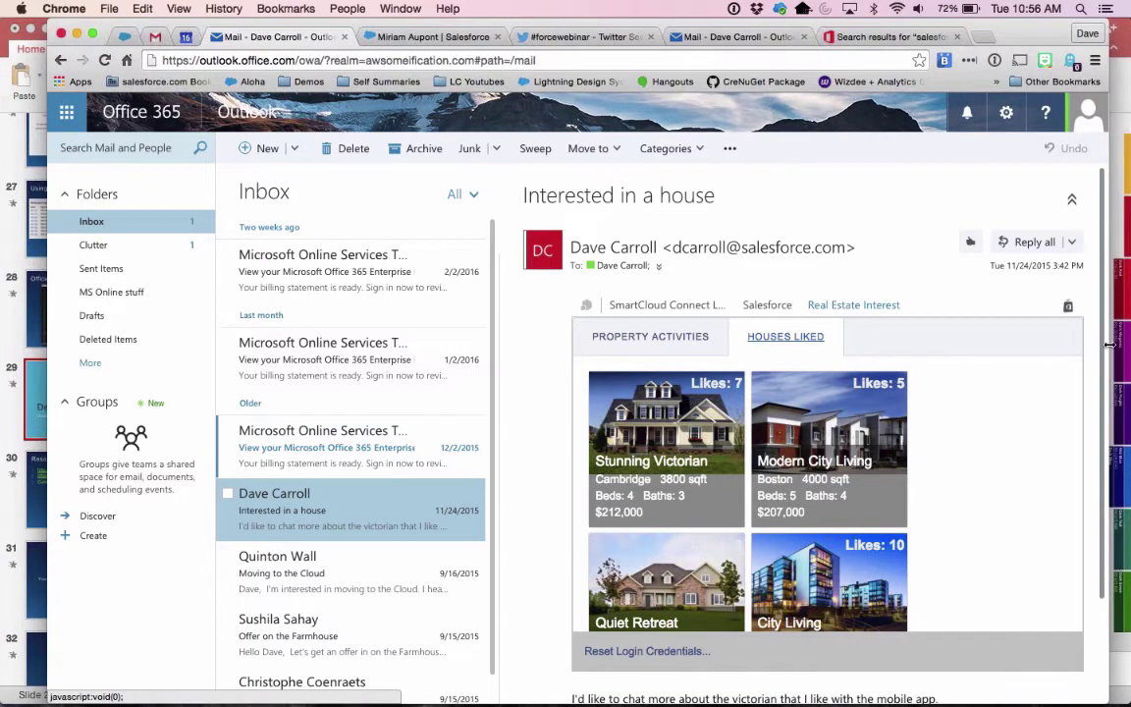
drag(1109, 347, 1122, 388)
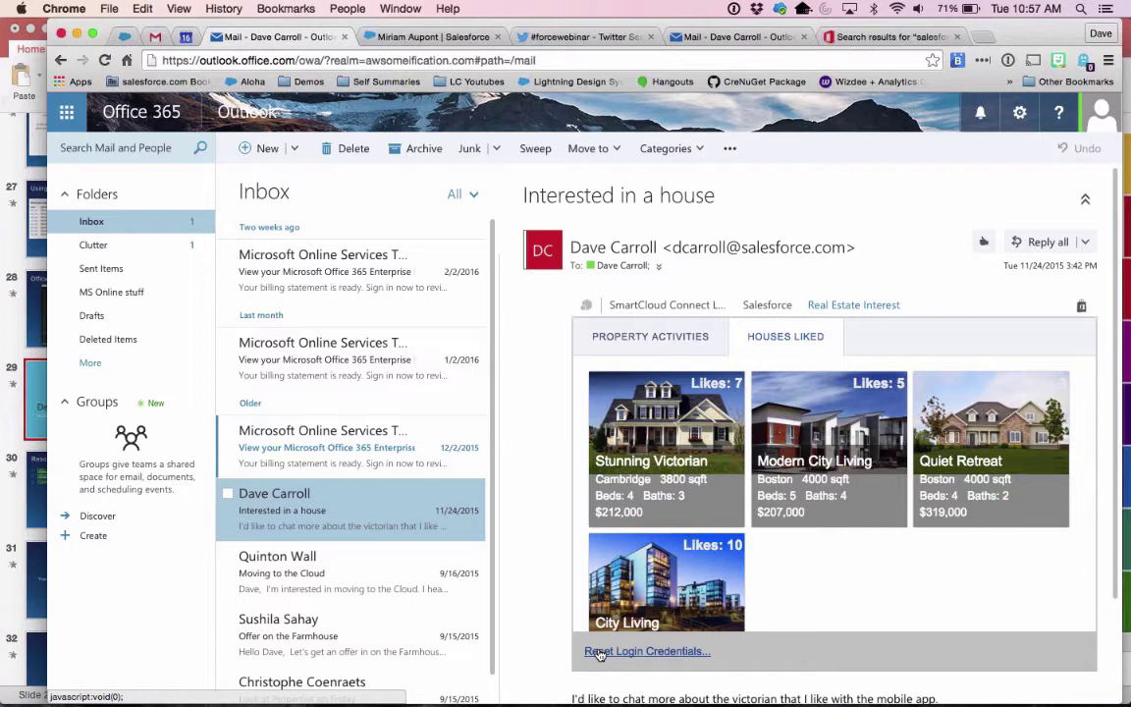
Reload Real Estate Interest, allow HerokuOffice Salesforce access, then reopen it and allow again.
click(857, 305)
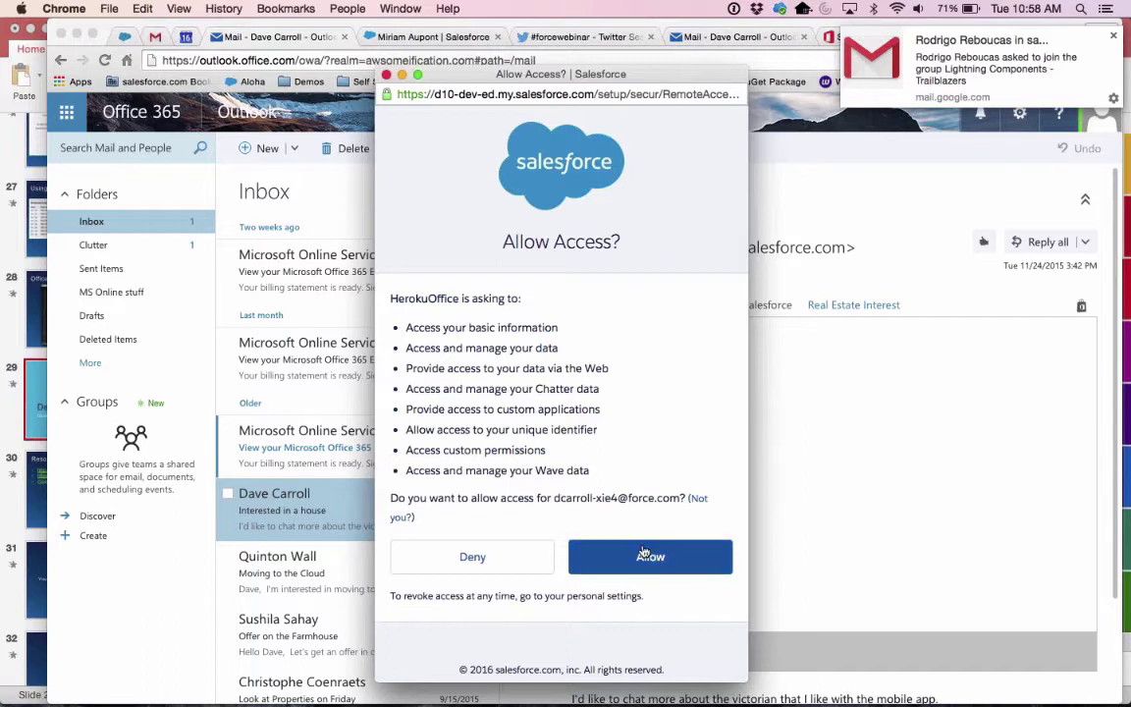
click(607, 556)
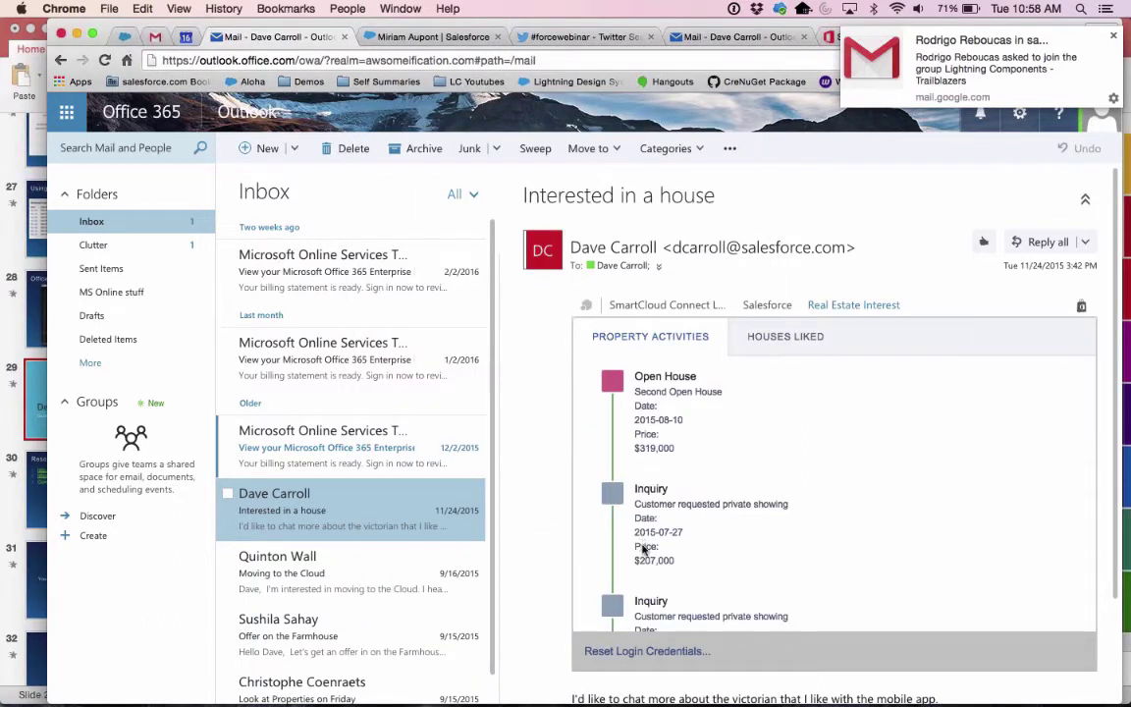
click(780, 337)
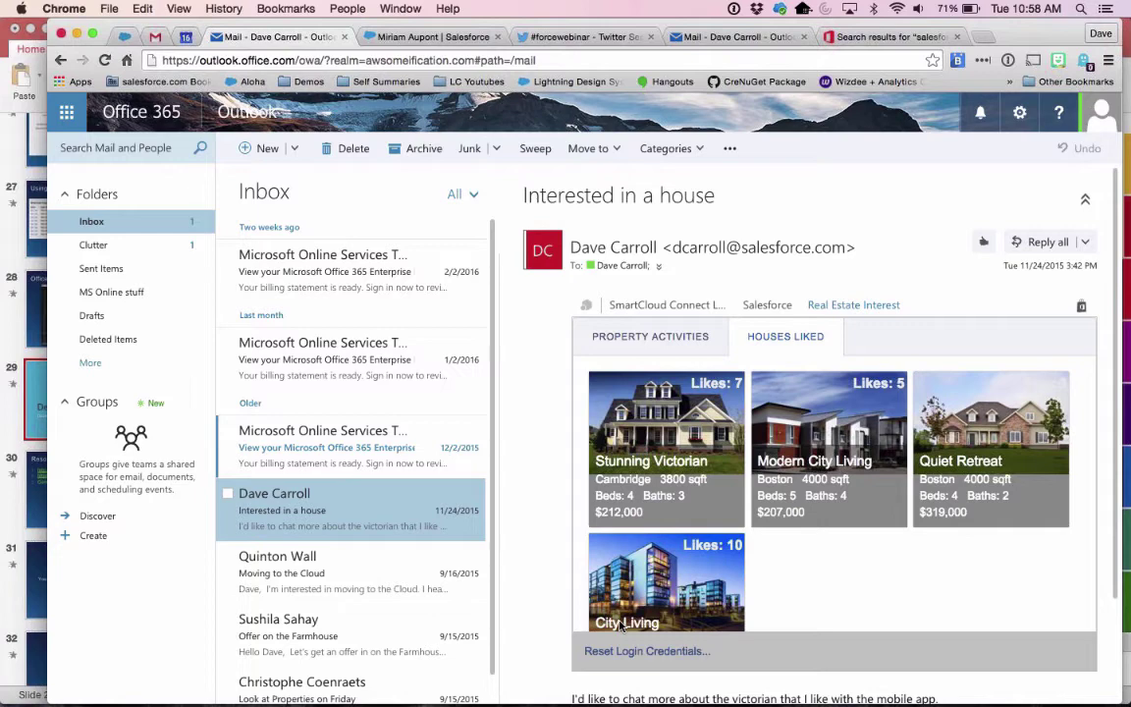
click(841, 305)
click(841, 306)
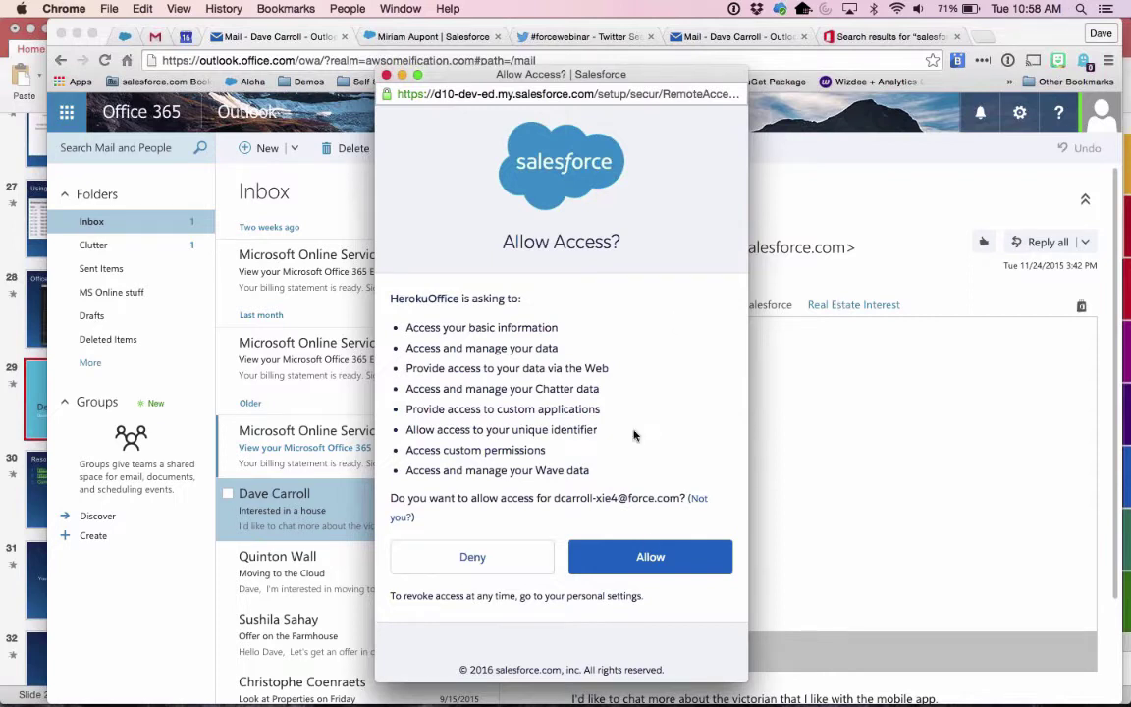
click(640, 556)
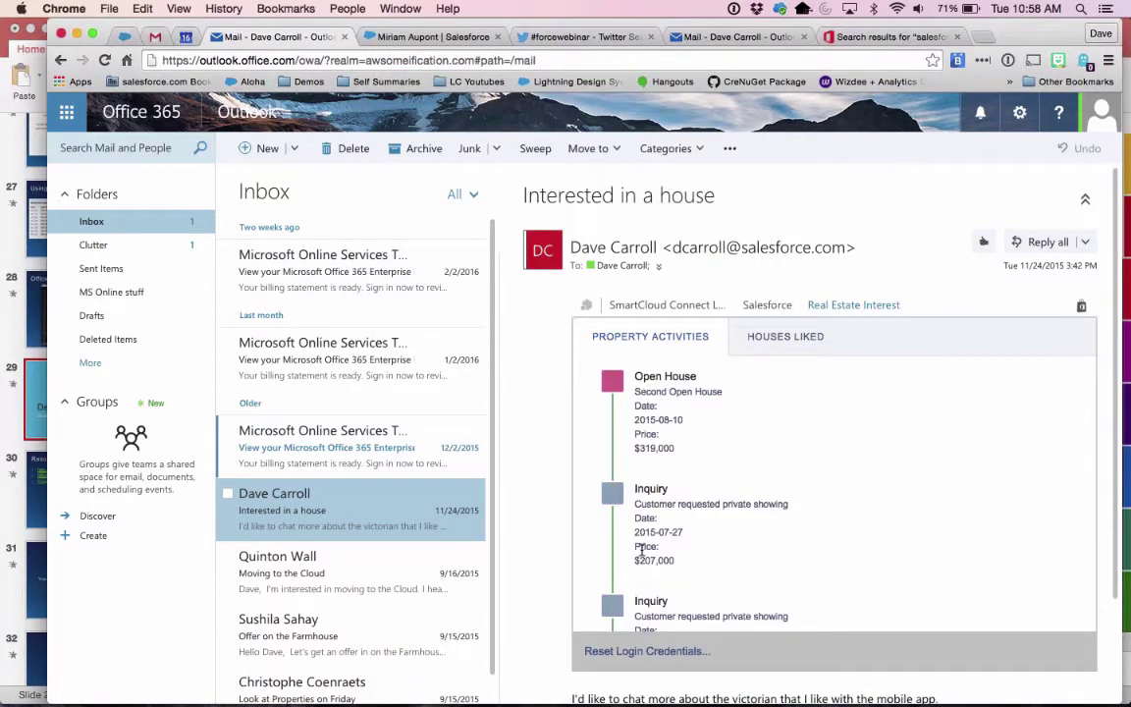
Switch to PowerPoint and present slide 30, Resources, as a slide show.
key(super+Tab)
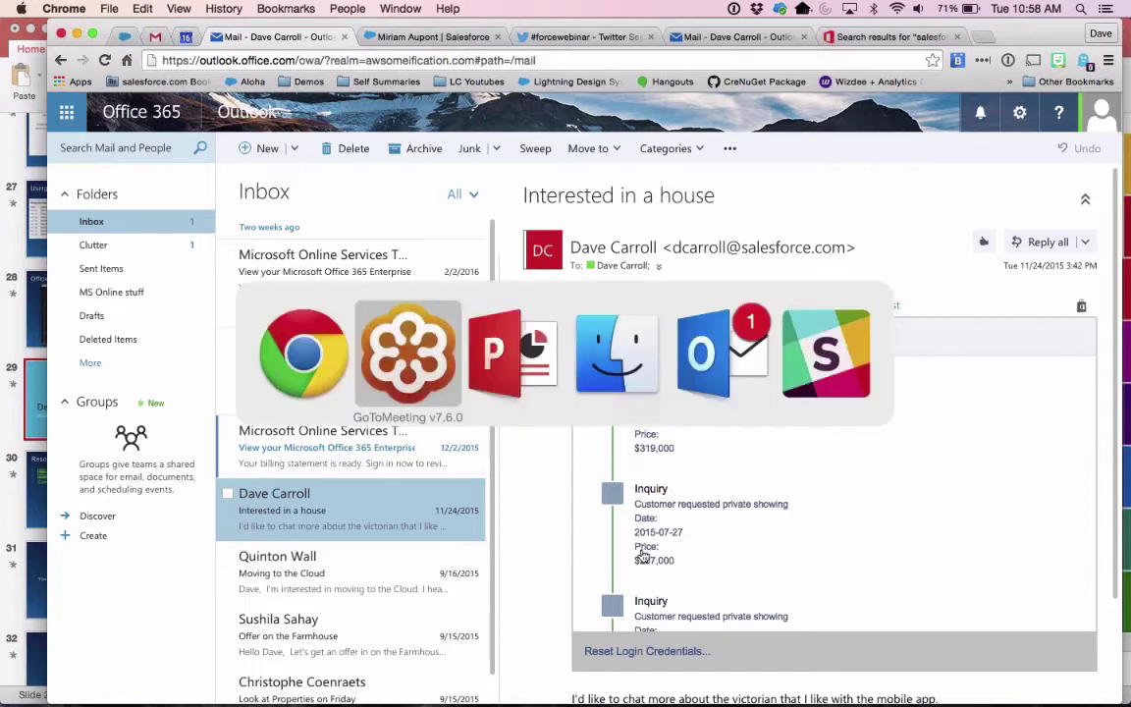
key(super+Tab)
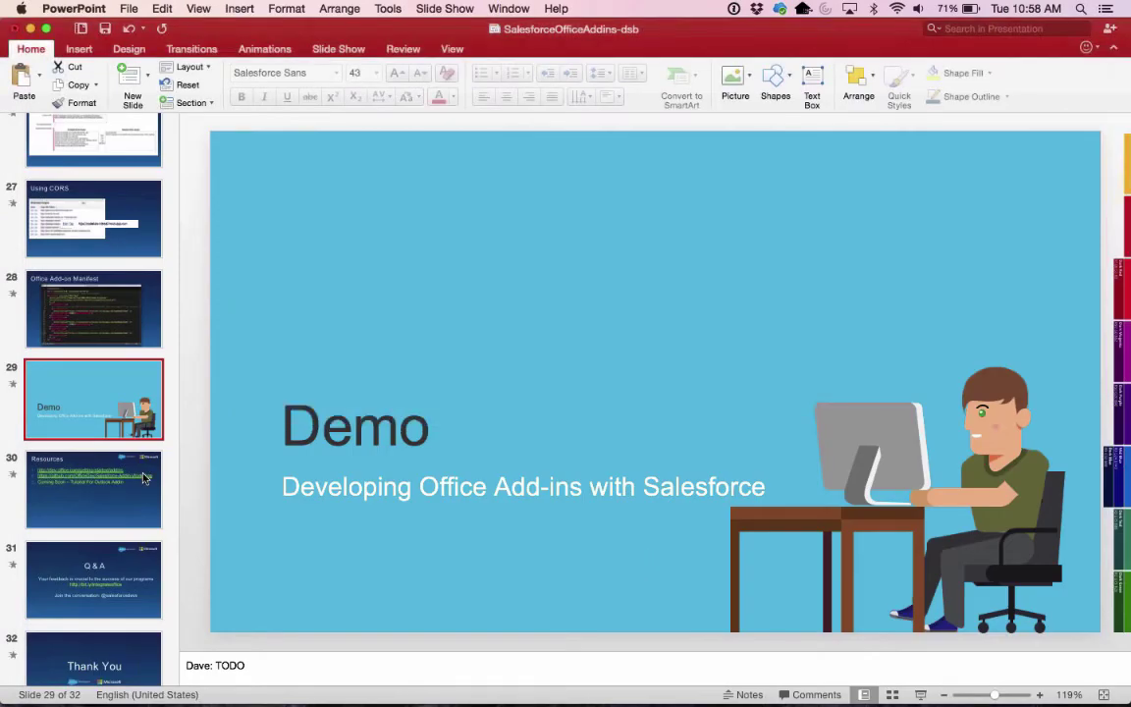
click(144, 478)
click(913, 691)
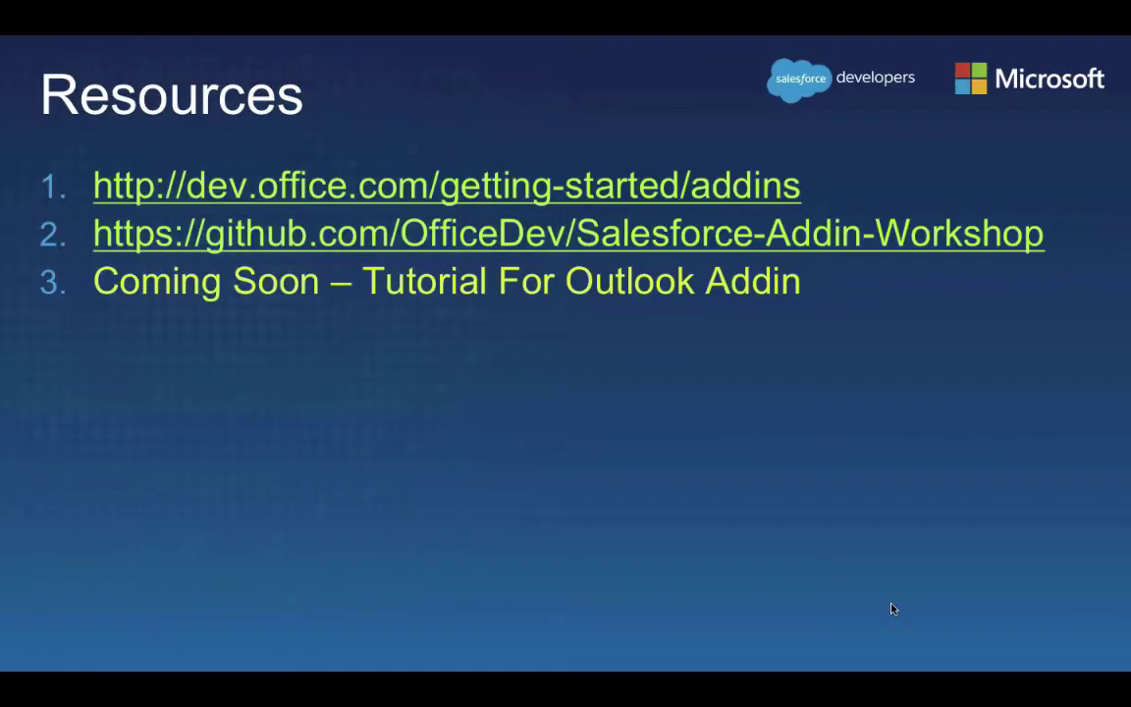
click(893, 609)
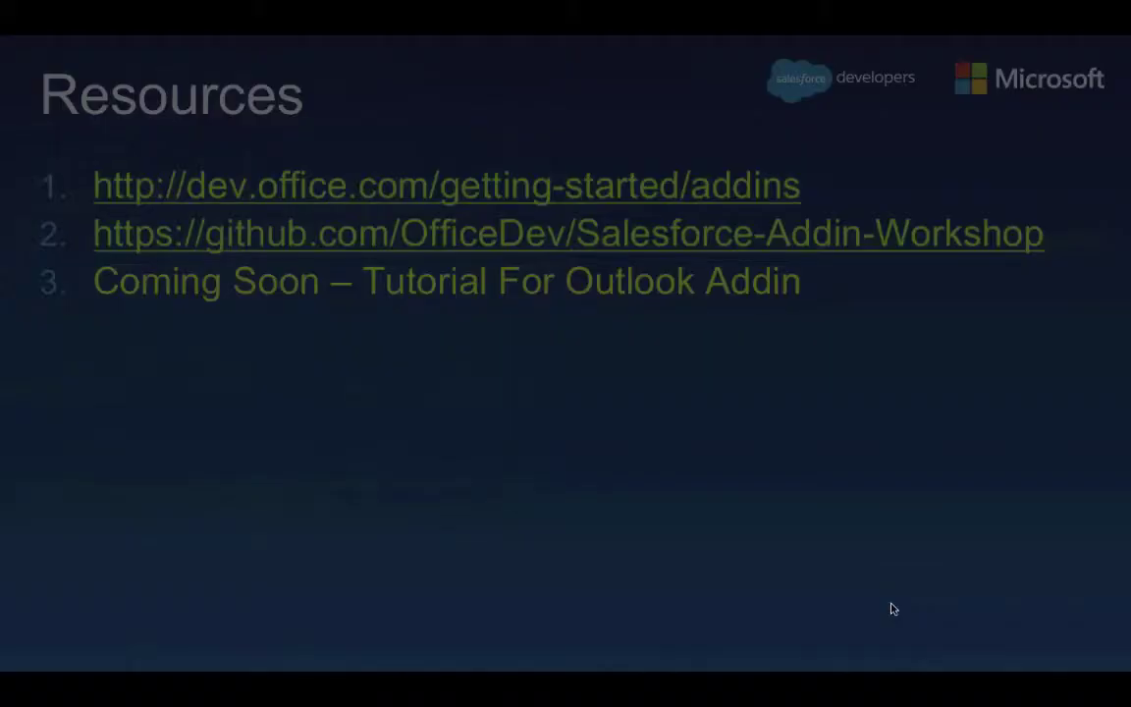